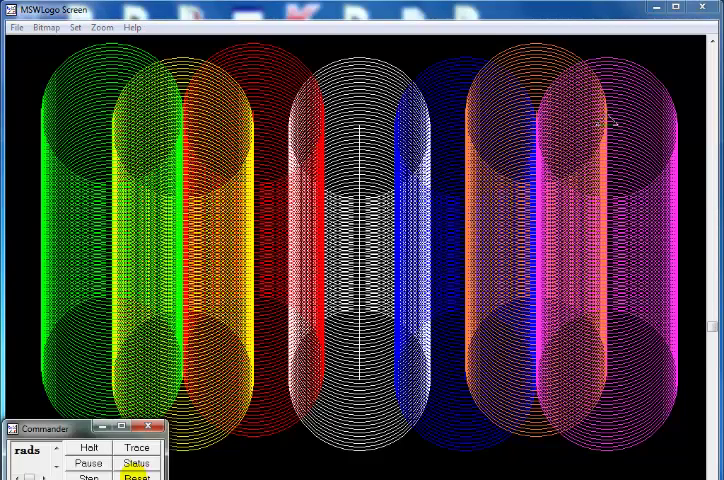
- Move the Commander window up and to the right, out of the way
{"action": "left_click_drag", "start_coordinate": [82, 432], "coordinate": [90, 378]}
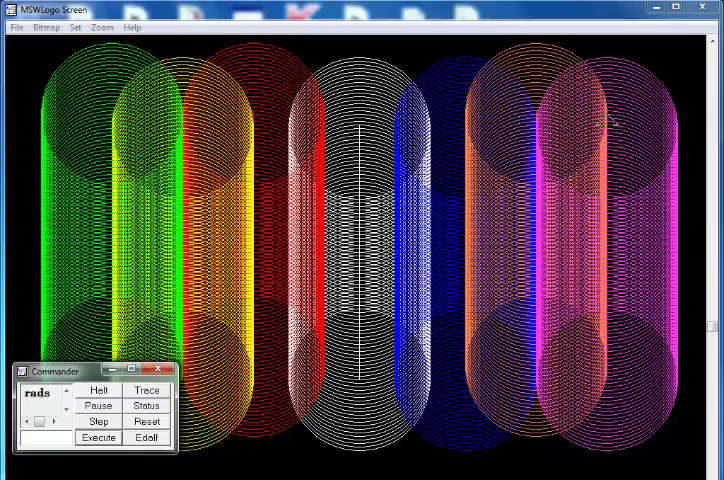
{"action": "left_click", "coordinate": [146, 438]}
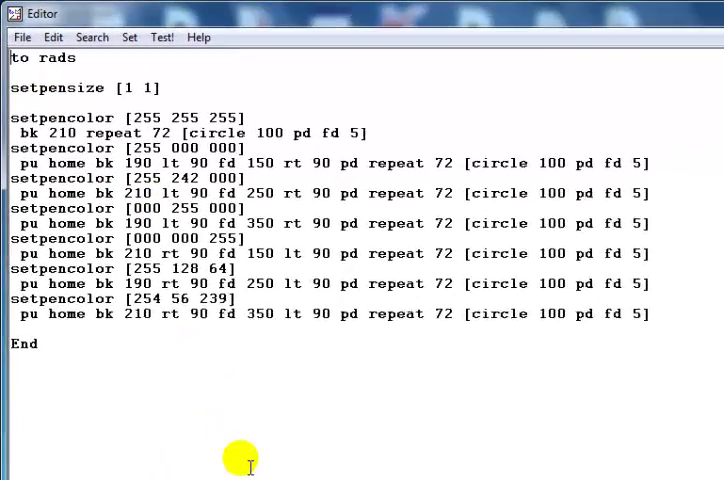
{"action": "double_click", "coordinate": [60, 61]}
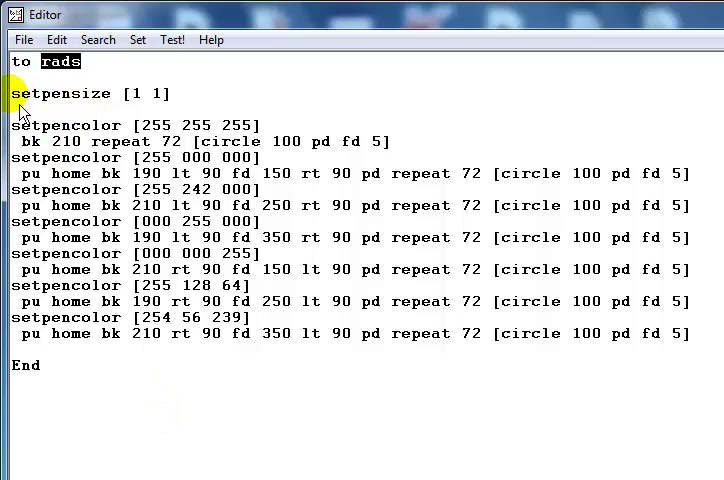
{"action": "left_click_drag", "start_coordinate": [176, 93], "coordinate": [12, 93]}
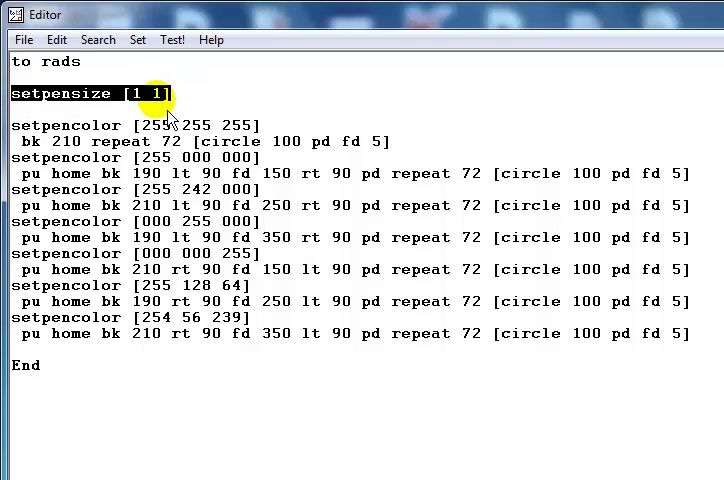
{"action": "left_click", "coordinate": [130, 250]}
{"action": "left_click", "coordinate": [146, 364]}
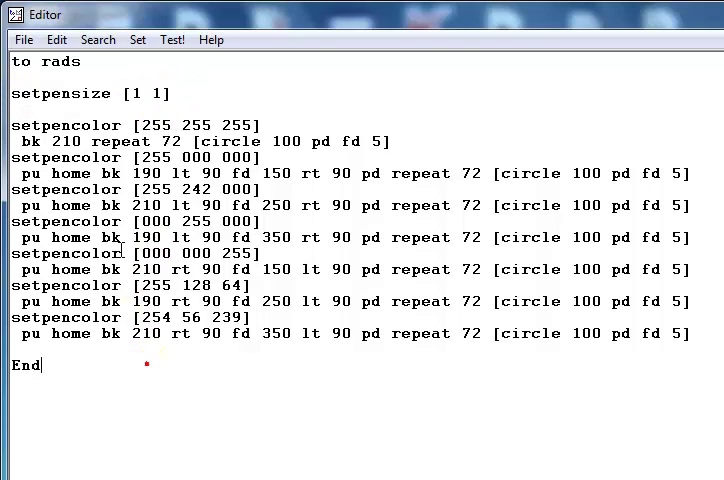
{"action": "left_click", "coordinate": [264, 126]}
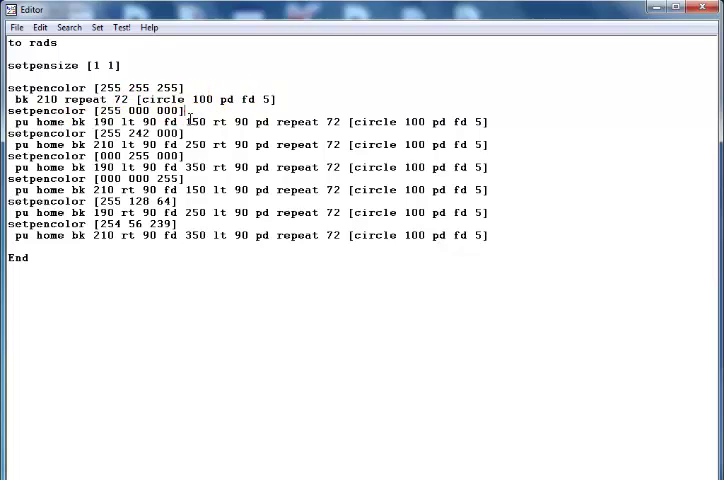
- Deselect the highlighted colour values and the distance 190 in the rads code
{"action": "left_click", "coordinate": [22, 124]}
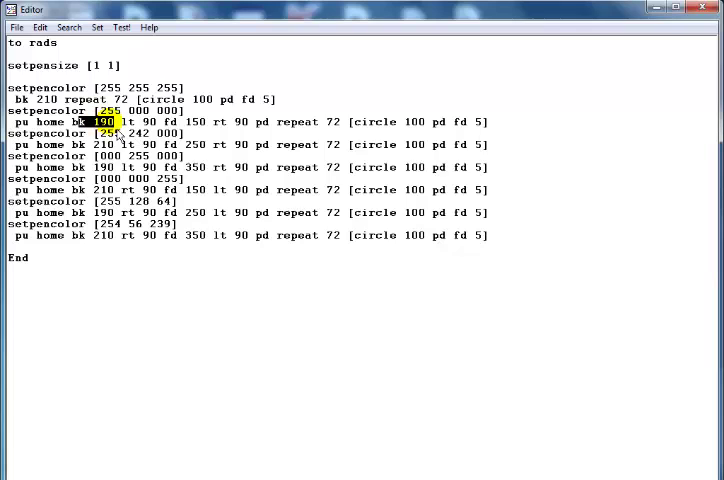
{"action": "left_click", "coordinate": [238, 276]}
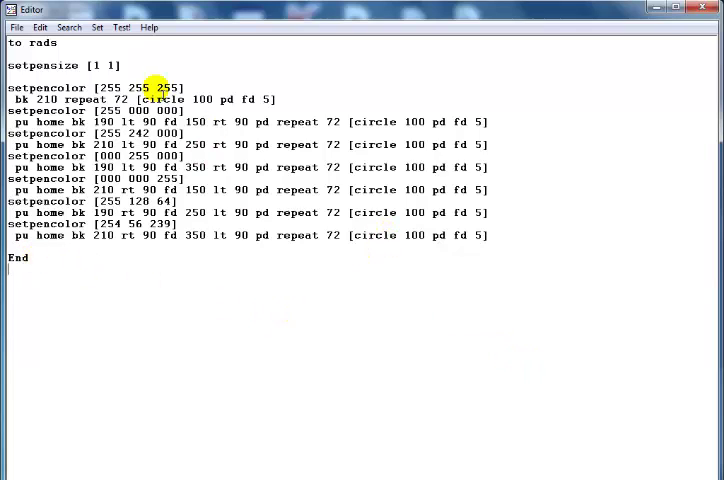
- Save and exit the editor, then rerun rads from the Commander history
{"action": "left_click", "coordinate": [17, 27]}
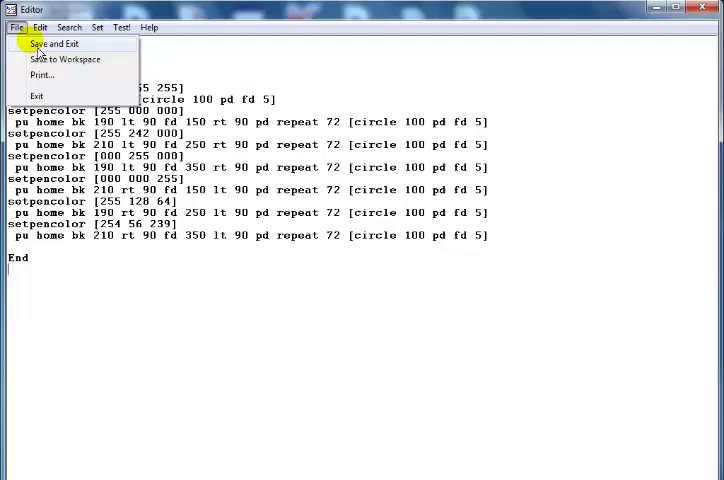
{"action": "left_click", "coordinate": [54, 44]}
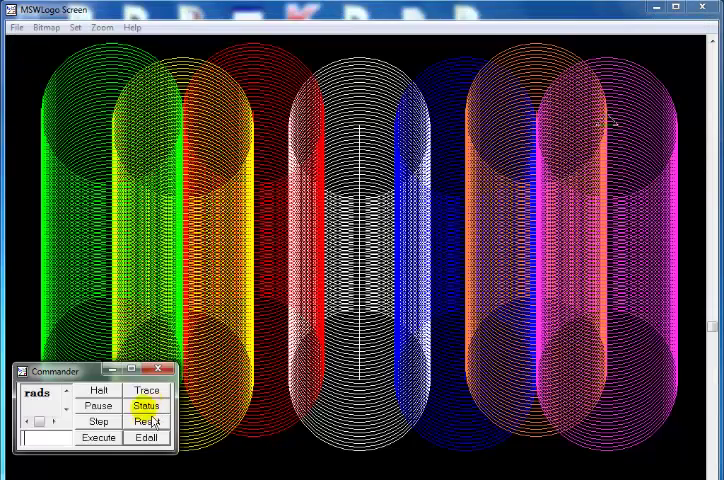
{"action": "left_click", "coordinate": [38, 392]}
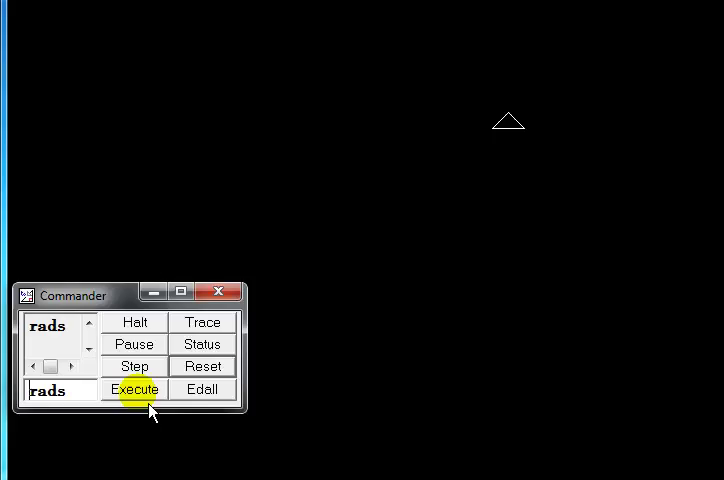
{"action": "left_click", "coordinate": [134, 389]}
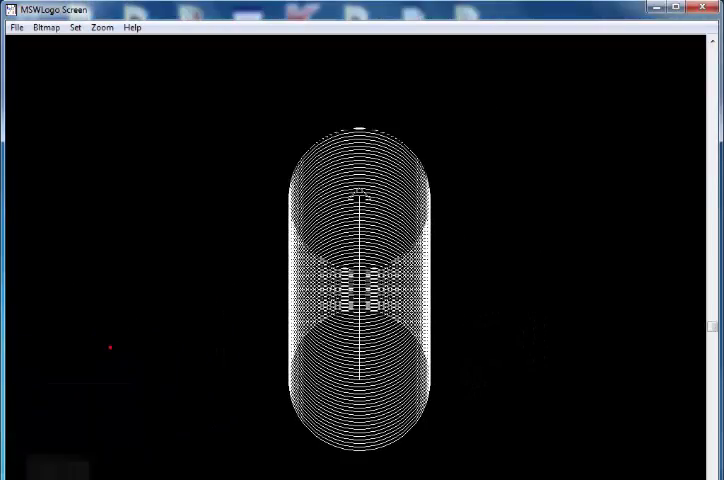